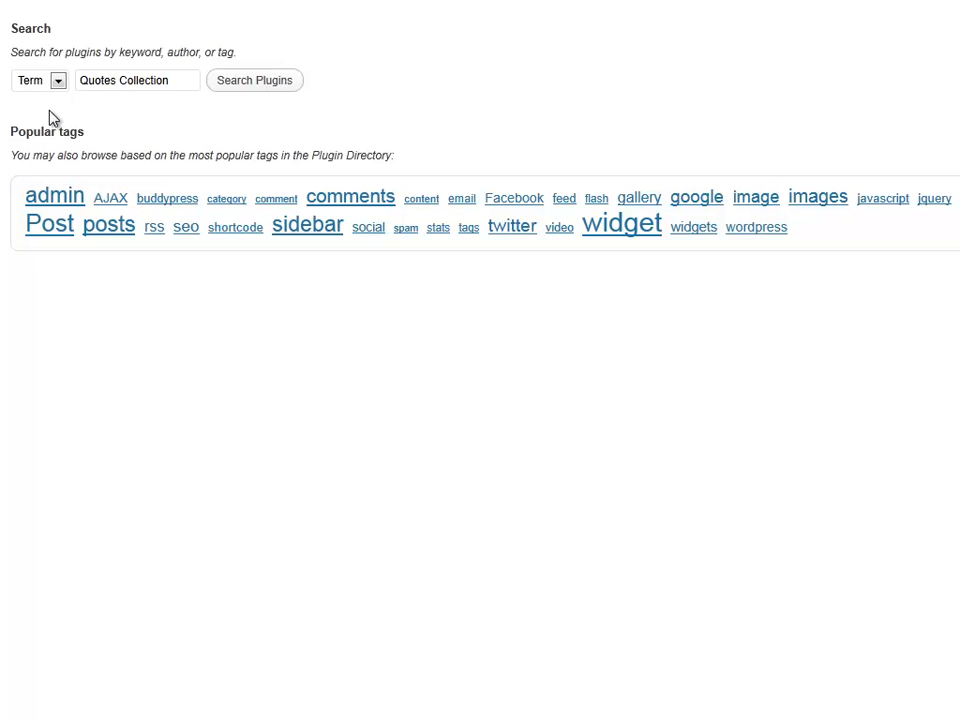
Step: Search the plugin directory for Quotes Collection, and install and activate that plugin
{"action": "left_click", "coordinate": [258, 89]}
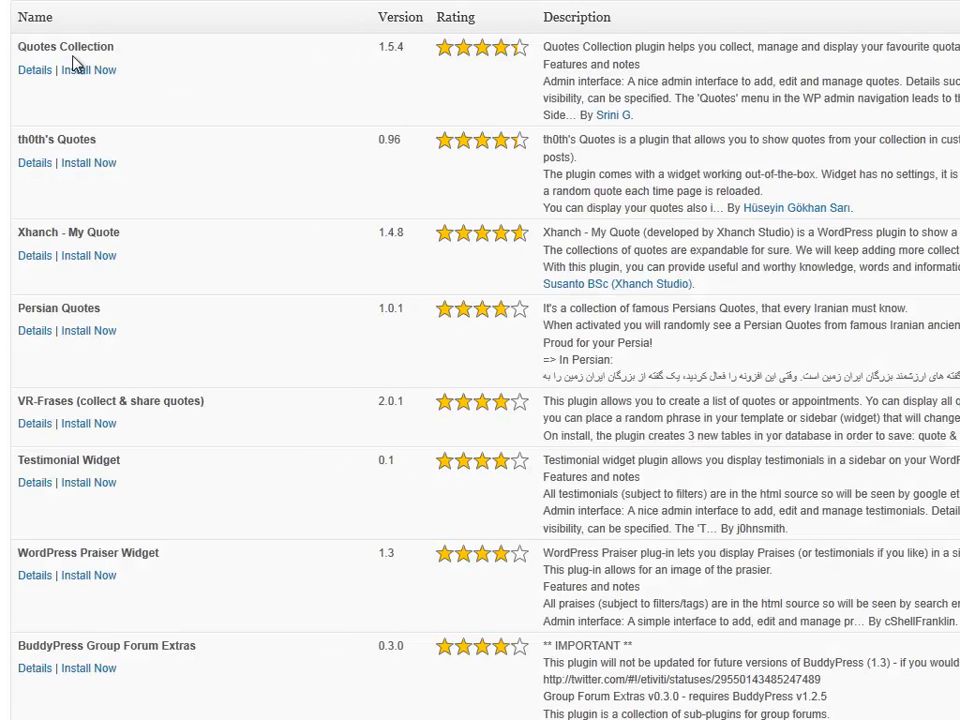
{"action": "left_click", "coordinate": [100, 72]}
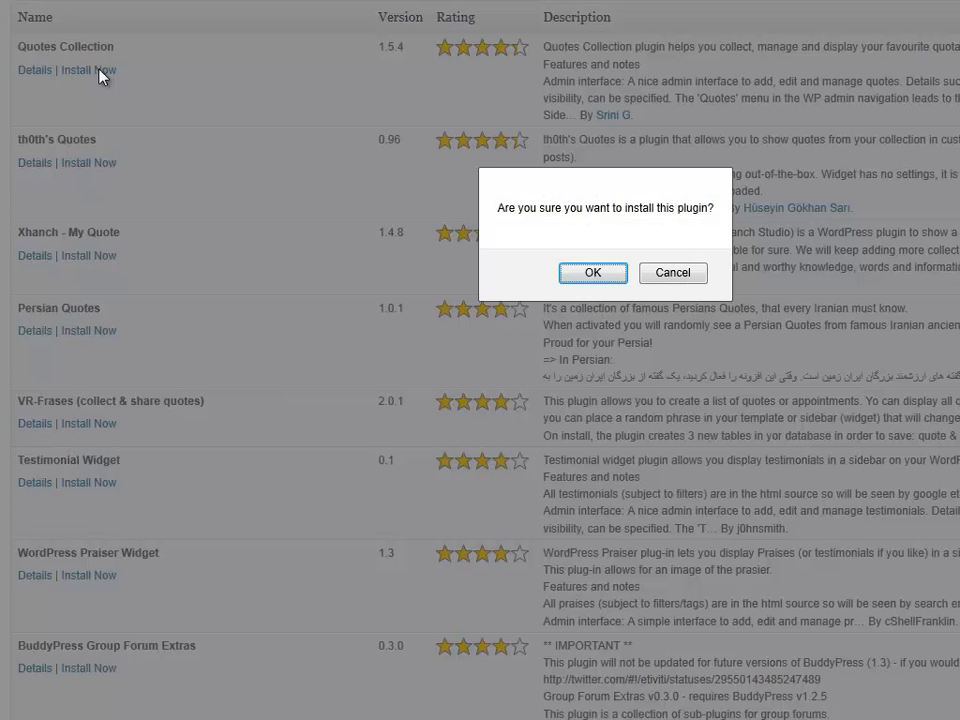
{"action": "left_click", "coordinate": [593, 274]}
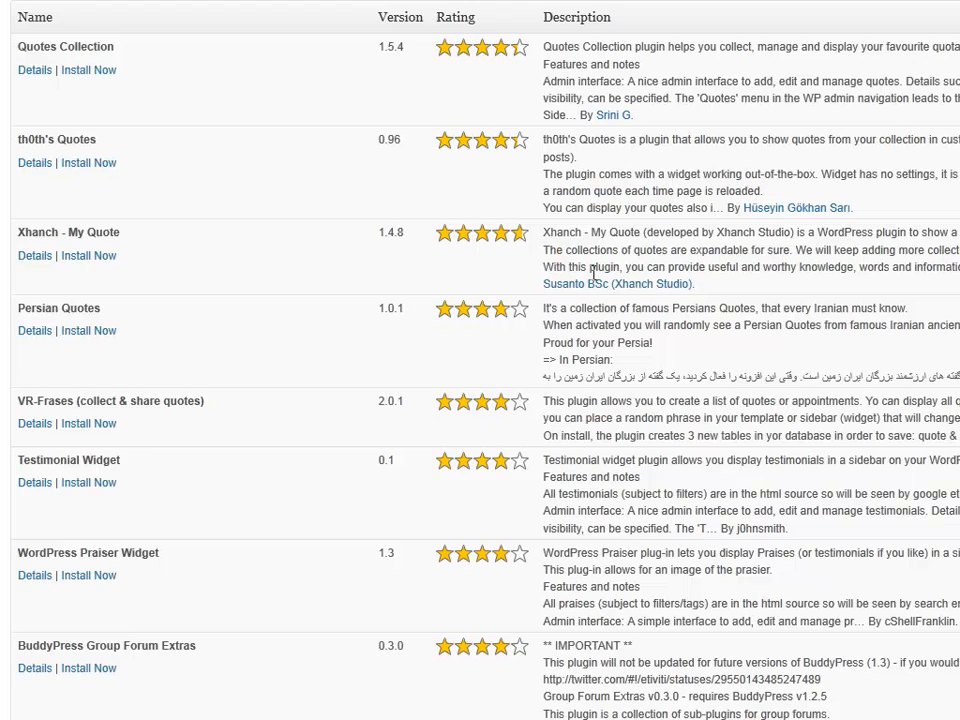
{"action": "left_click", "coordinate": [60, 60]}
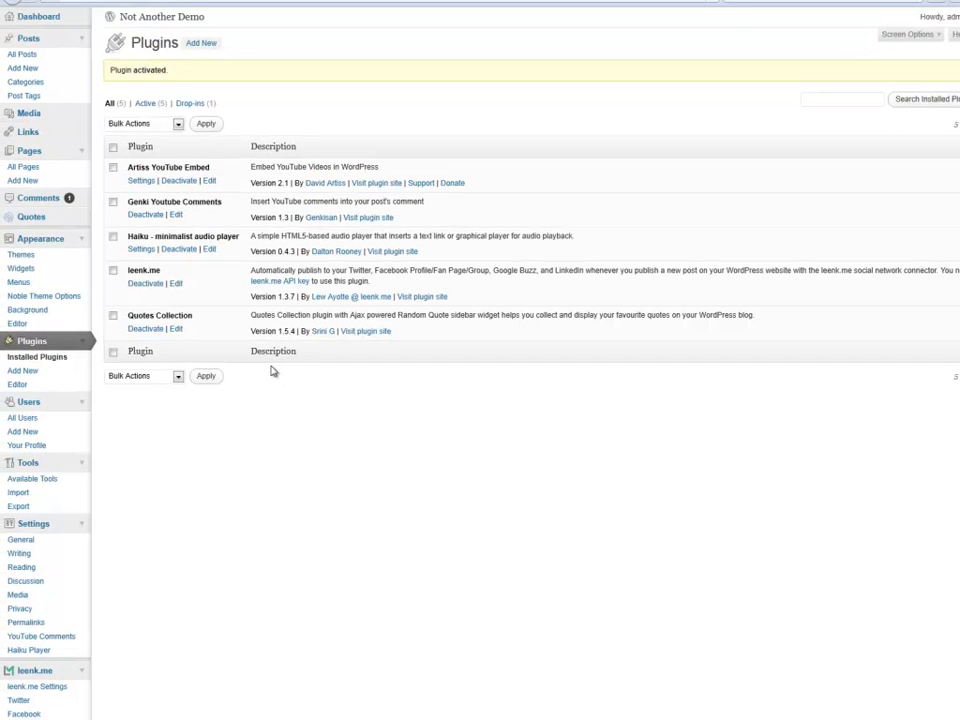
Step: Add the public quote "This is the start of a new day" by John Maxwell to the Quotes Collection
{"action": "scroll", "coordinate": [225, 475], "scroll_direction": "down", "scroll_amount": 3}
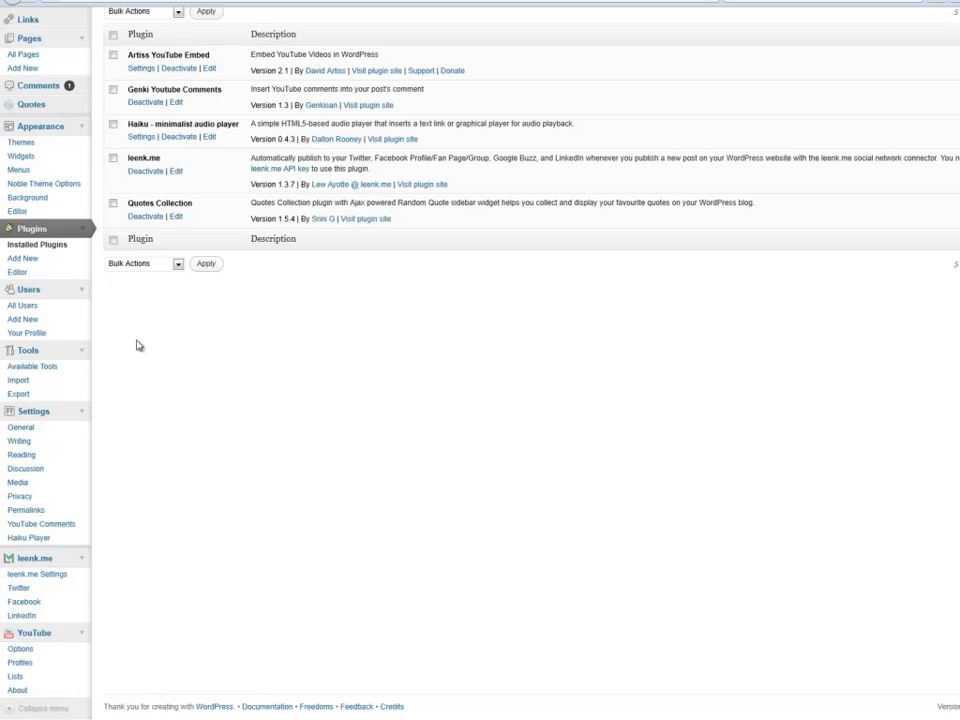
{"action": "left_click", "coordinate": [31, 105]}
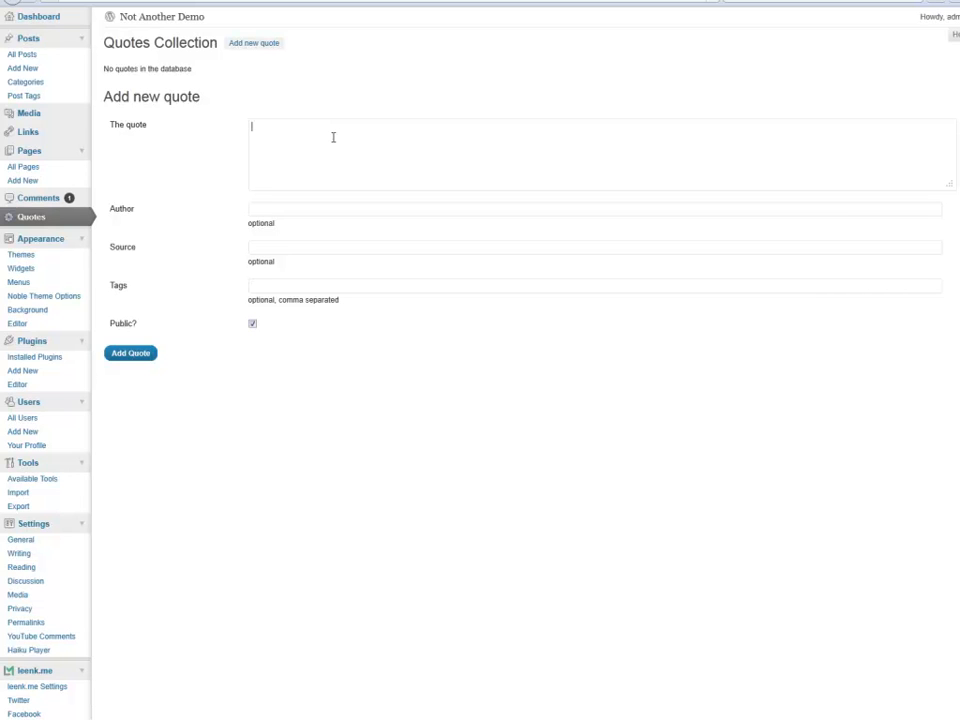
{"action": "type", "text": "TH"}
{"action": "key", "text": "BackSpace"}
{"action": "type", "text": "his is the start of a new day"}
{"action": "left_click", "coordinate": [346, 208]}
{"action": "type", "text": "John Maxe"}
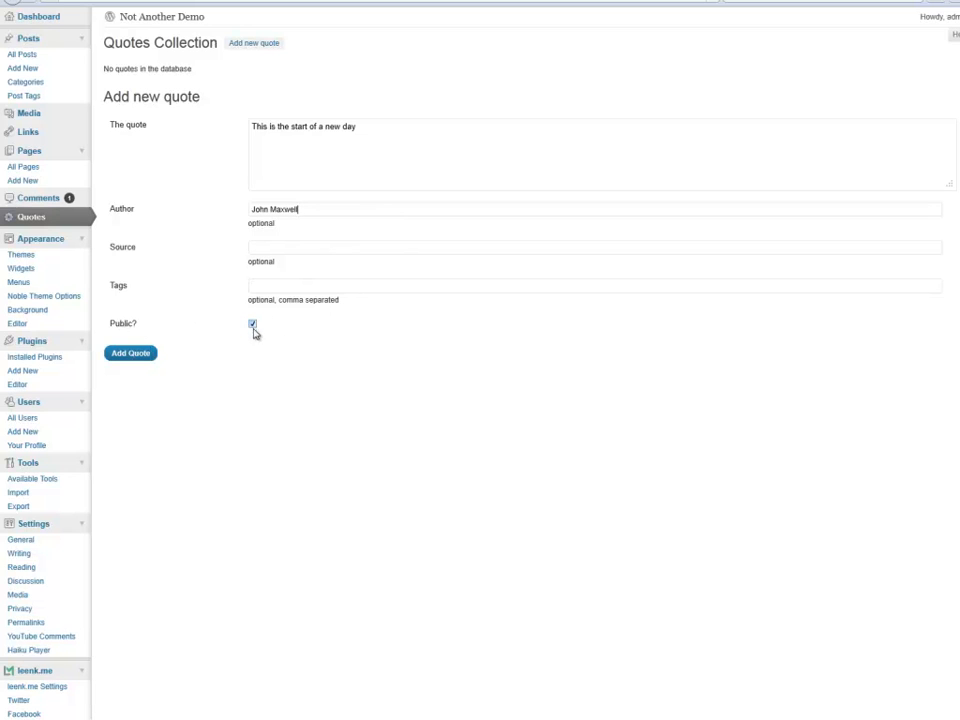
{"action": "left_click", "coordinate": [133, 366]}
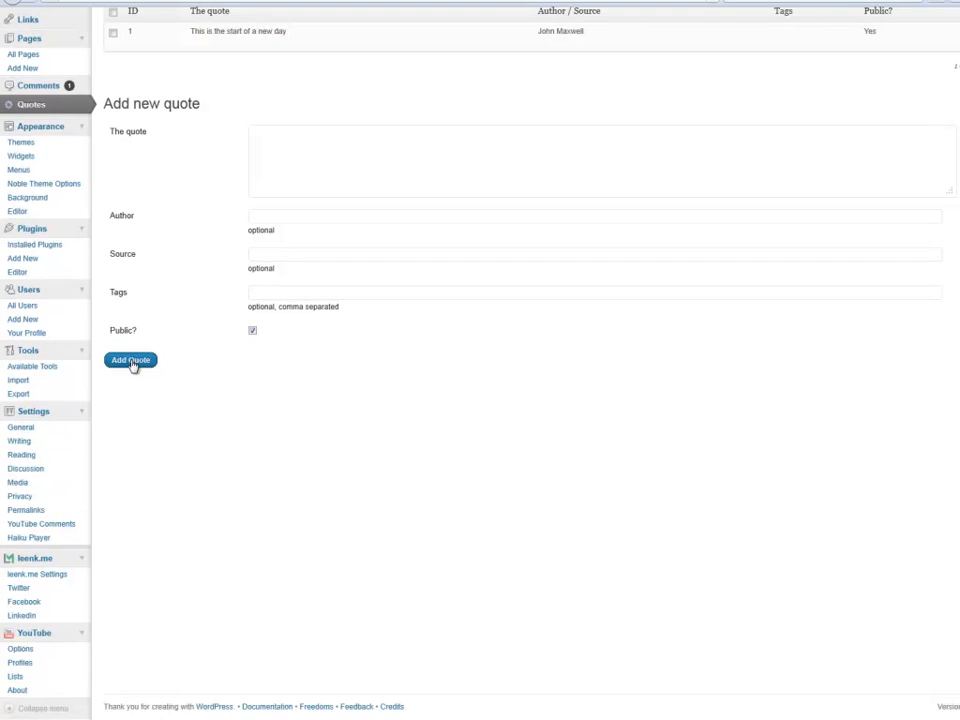
{"action": "scroll", "coordinate": [357, 64], "scroll_direction": "up", "scroll_amount": 2}
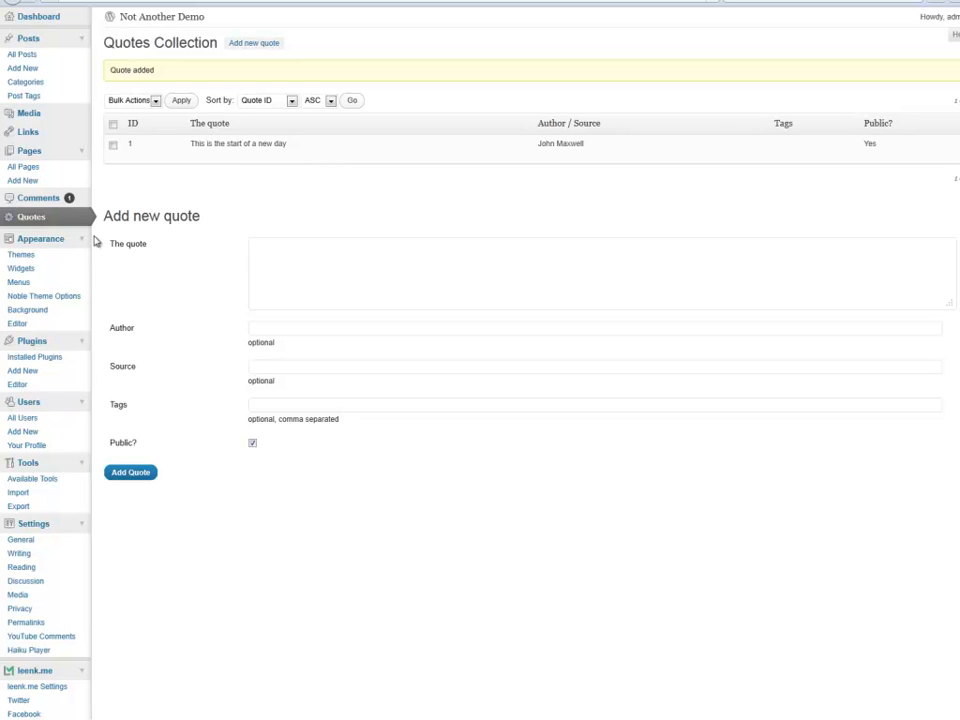
Step: Remove the Random Quote widget from Sidebar 1 and add it back to that sidebar
{"action": "left_click", "coordinate": [24, 274]}
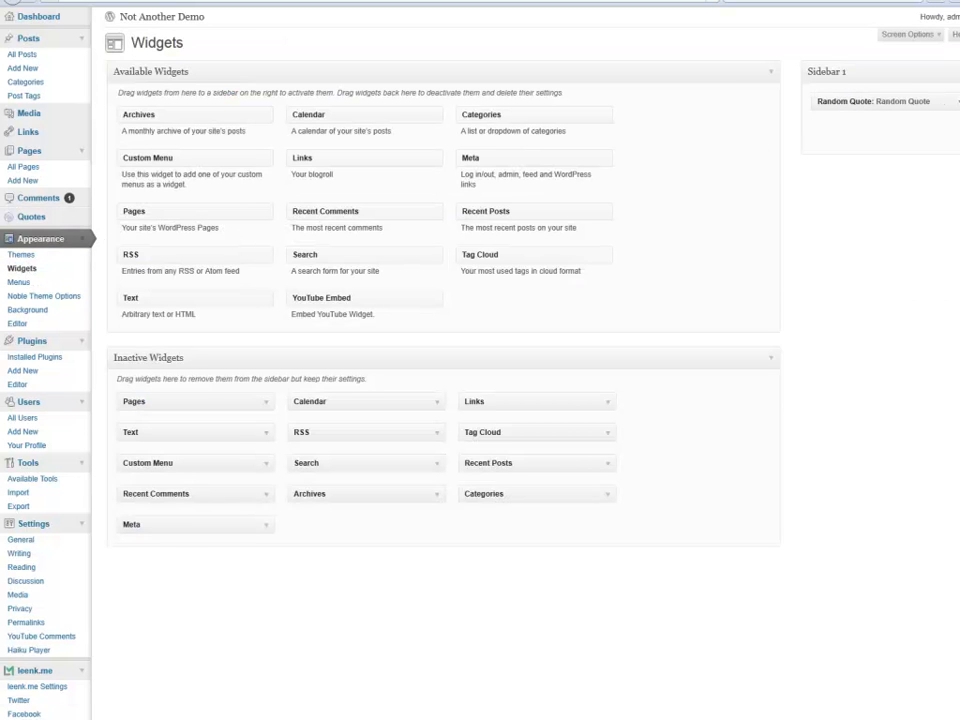
{"action": "left_click", "coordinate": [955, 101]}
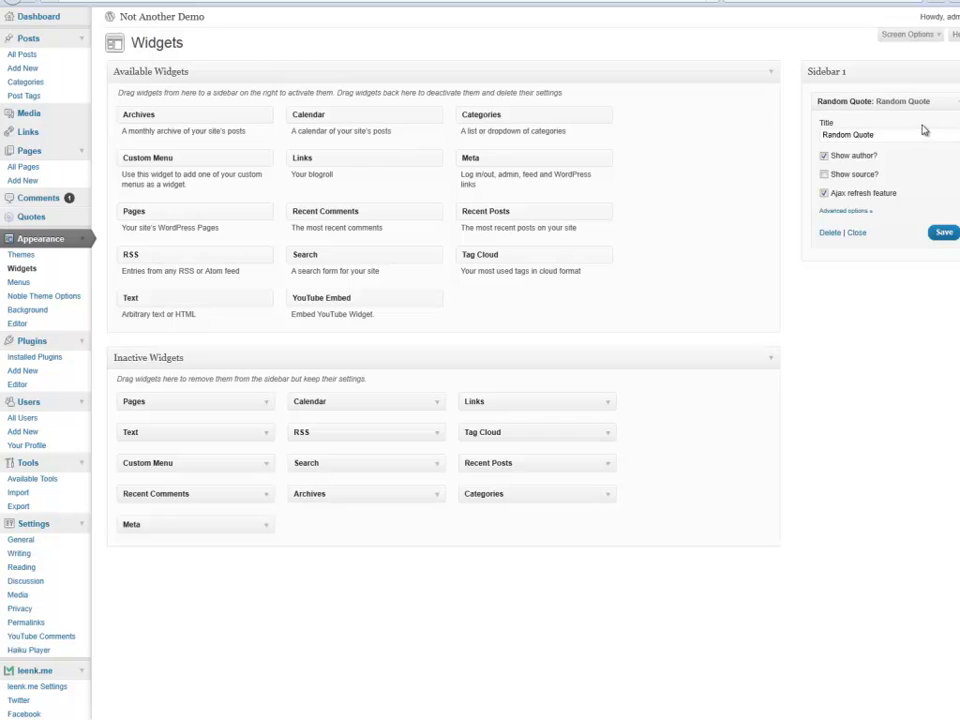
{"action": "left_click_drag", "start_coordinate": [898, 104], "coordinate": [542, 219]}
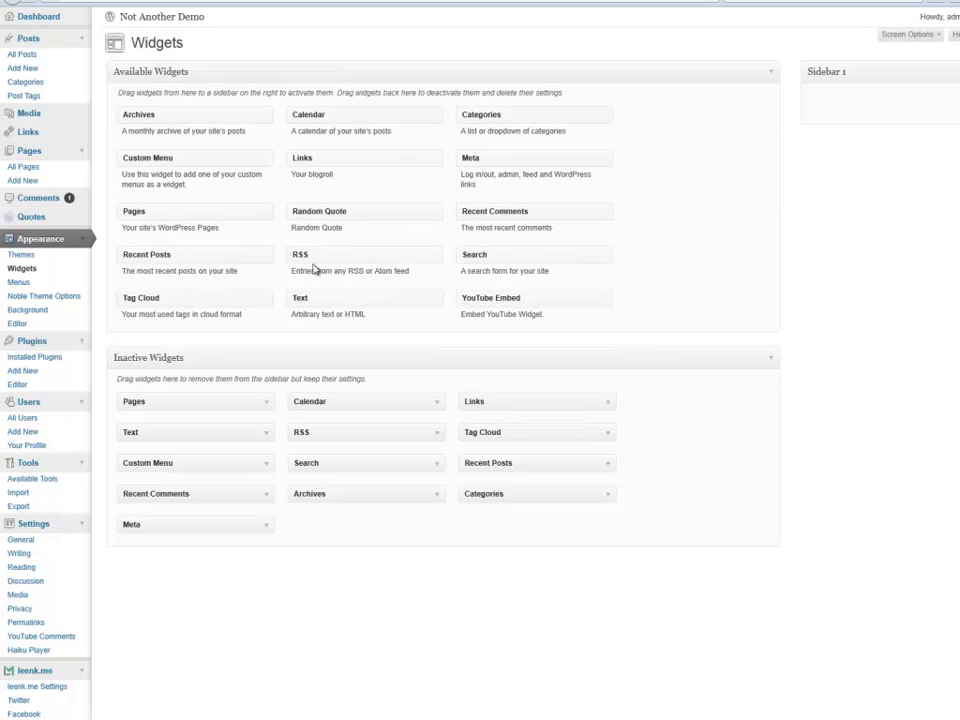
{"action": "left_click_drag", "start_coordinate": [328, 213], "coordinate": [862, 101]}
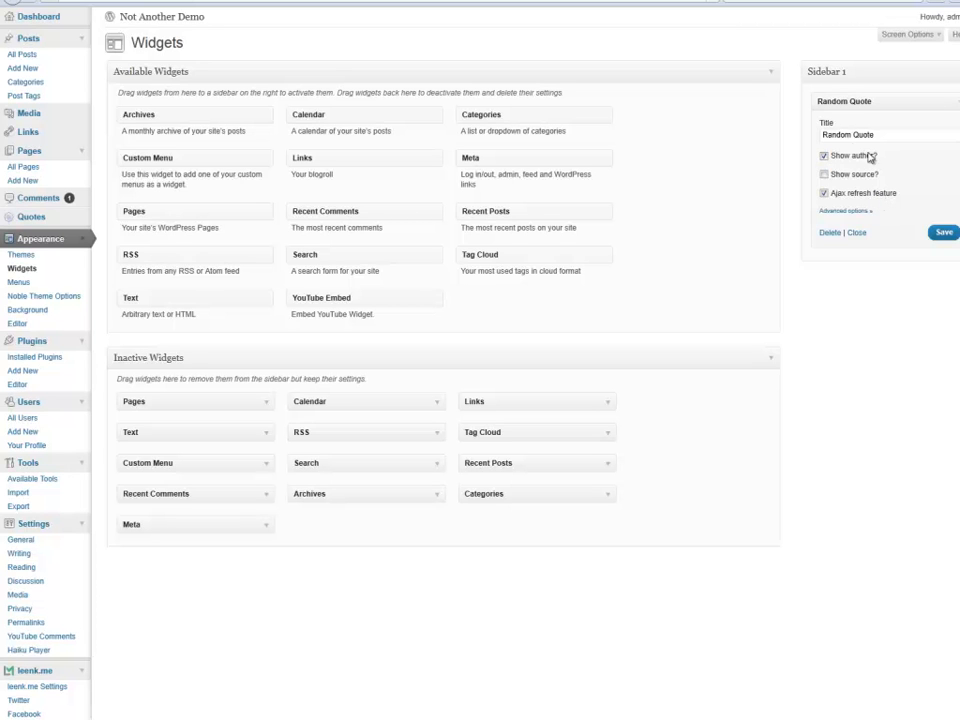
Step: Review the auto refresh intervals in the Random Quote widget's advanced options and save the widget with auto refresh turned off
{"action": "left_click_drag", "start_coordinate": [875, 134], "coordinate": [775, 136]}
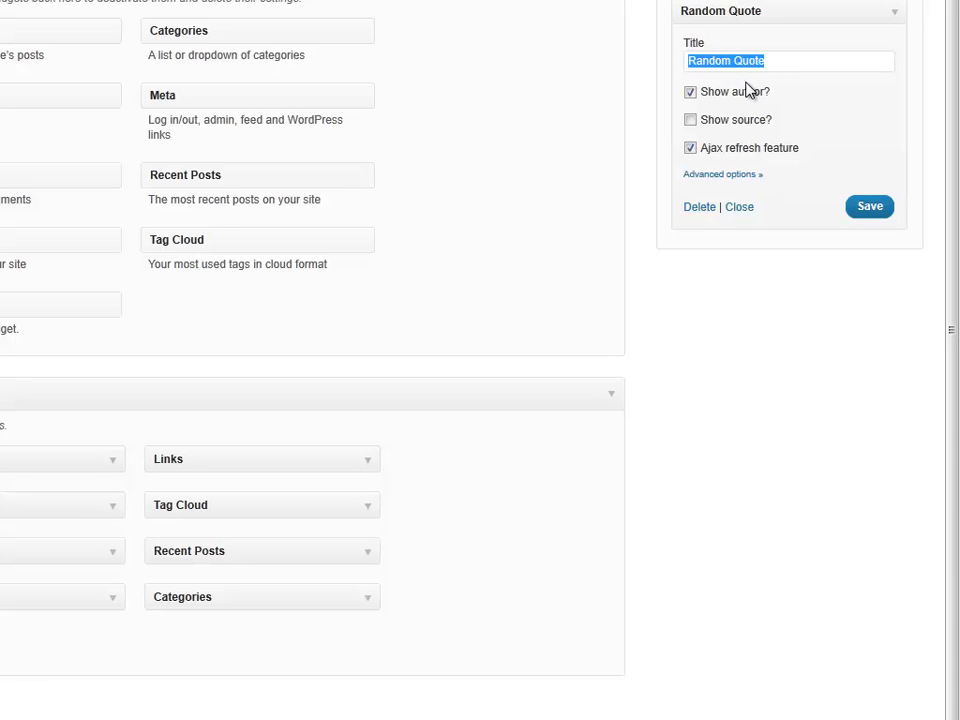
{"action": "left_click", "coordinate": [731, 177]}
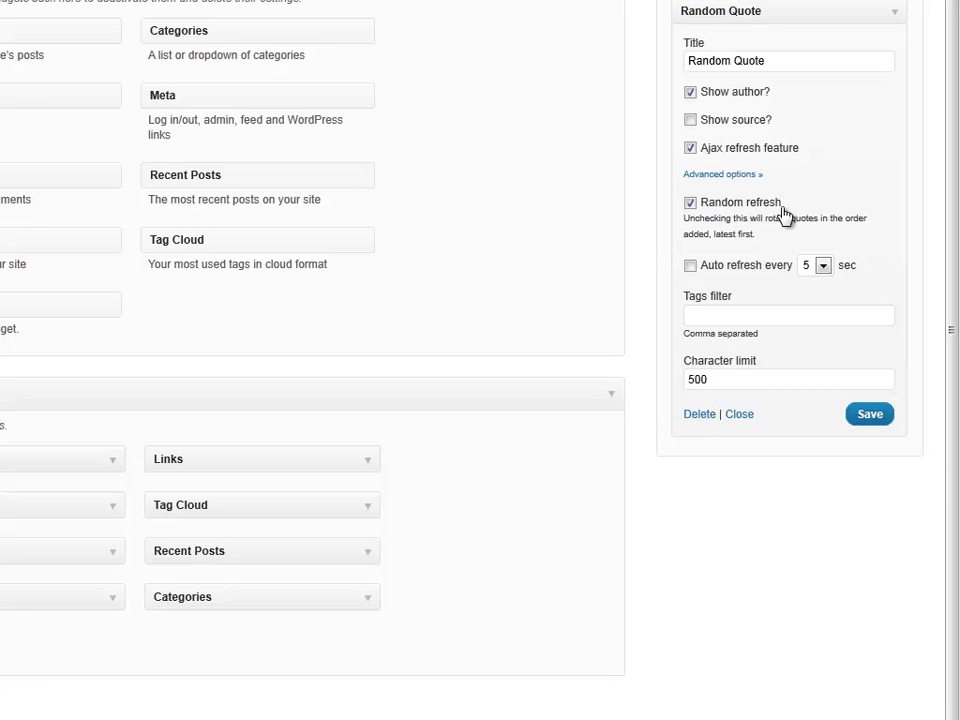
{"action": "left_click", "coordinate": [690, 266]}
{"action": "left_click", "coordinate": [819, 266]}
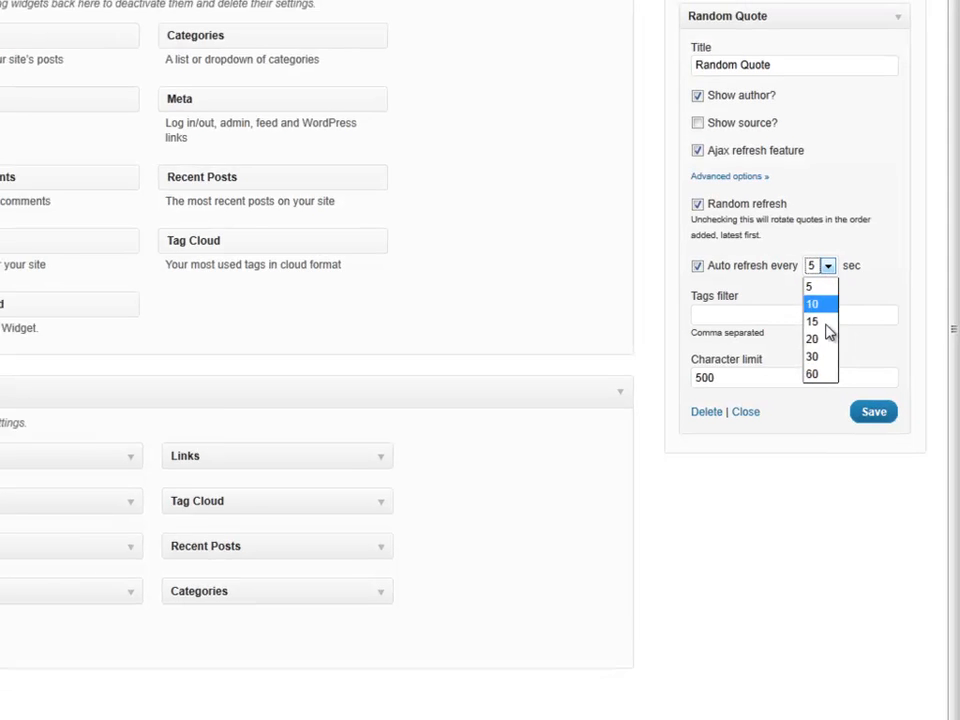
{"action": "left_click", "coordinate": [699, 267]}
{"action": "left_click", "coordinate": [899, 273]}
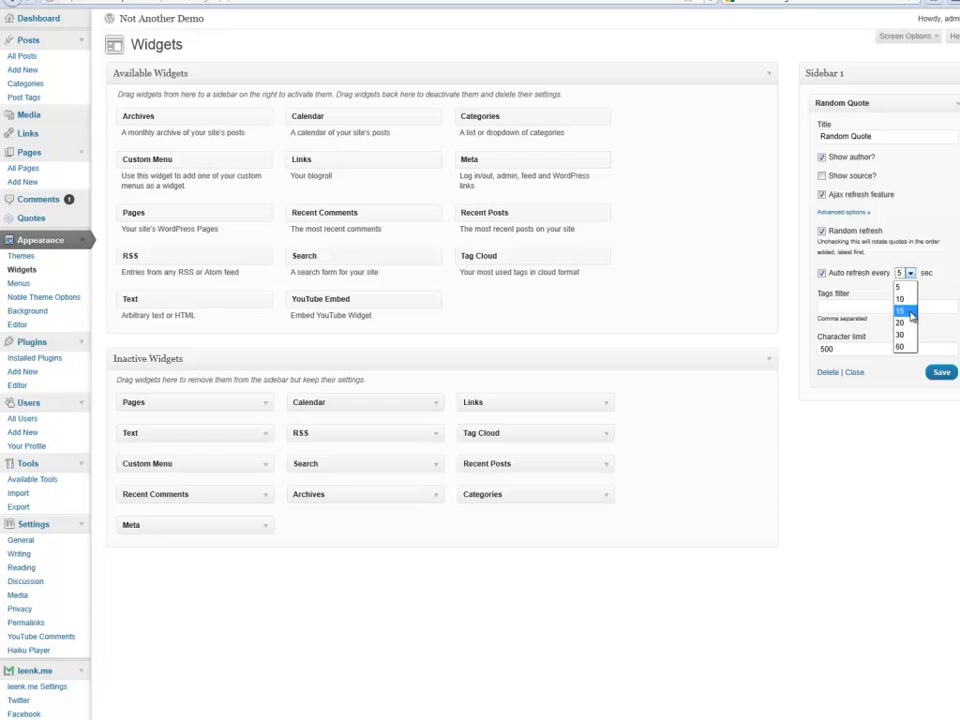
{"action": "left_click", "coordinate": [824, 275]}
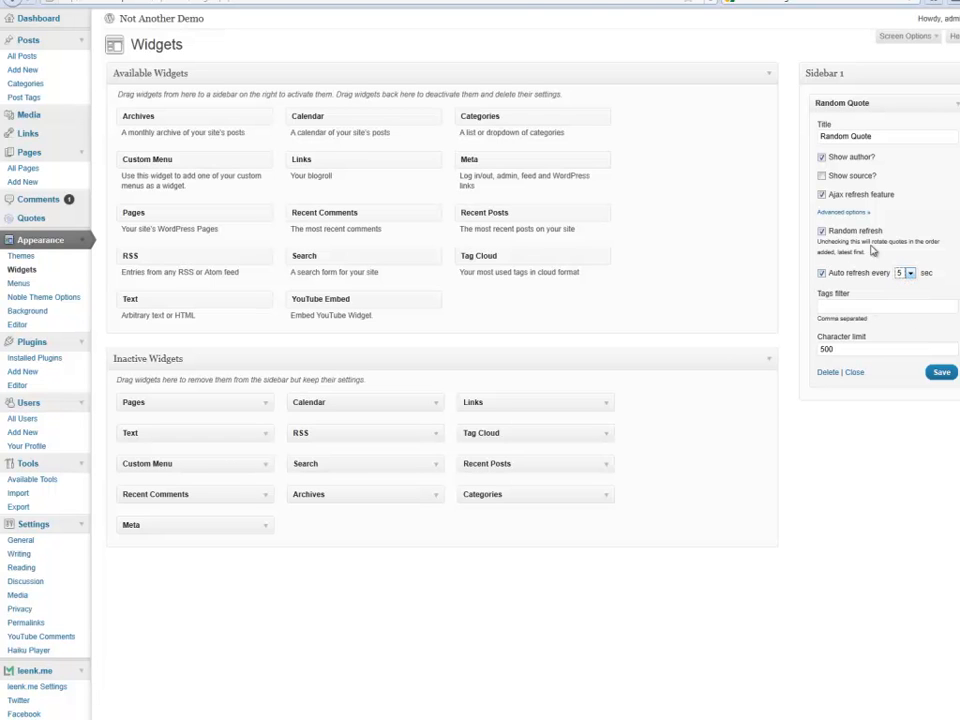
{"action": "left_click", "coordinate": [822, 275]}
{"action": "left_click", "coordinate": [952, 372]}
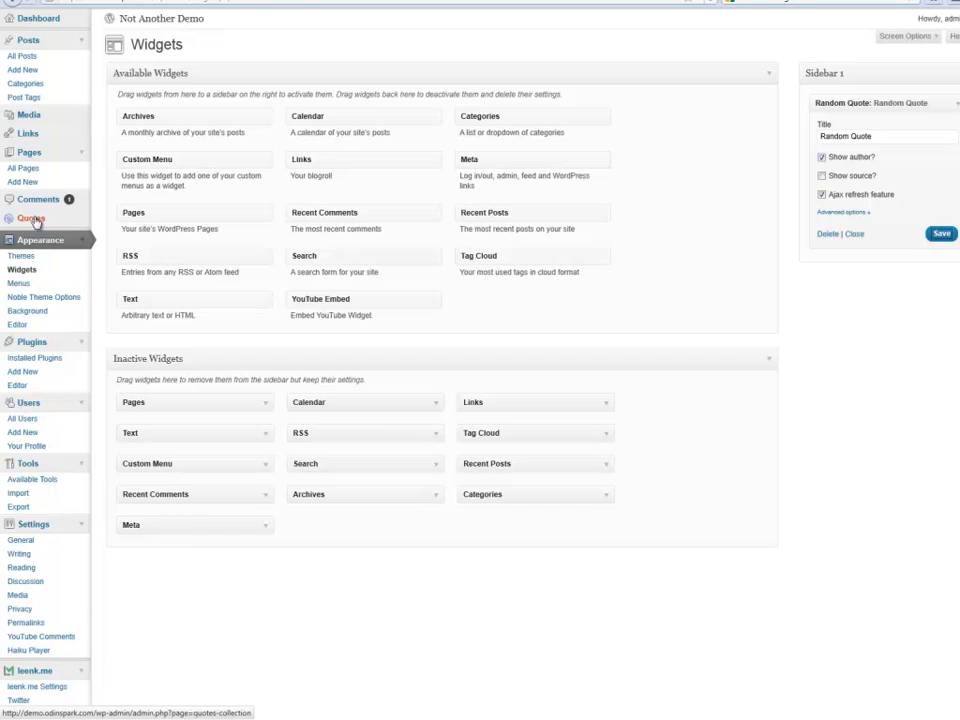
Step: Add a second public quote, "Unlock the inner you today", with the author Unknown to the Quotes Collection
{"action": "left_click", "coordinate": [40, 218]}
{"action": "left_click", "coordinate": [309, 233]}
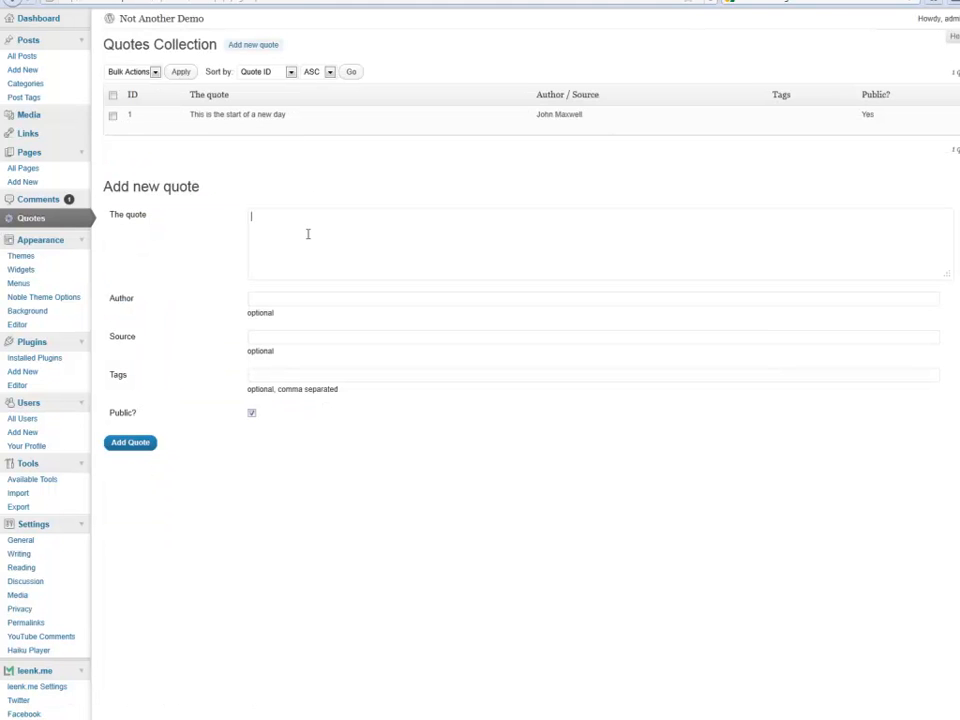
{"action": "type", "text": "Uni"}
{"action": "type", "text": "ock the "}
{"action": "type", "text": "inner "}
{"action": "type", "text": "you today"}
{"action": "key", "text": "Tab"}
{"action": "type", "text": "Unknown"}
{"action": "left_click", "coordinate": [148, 446]}
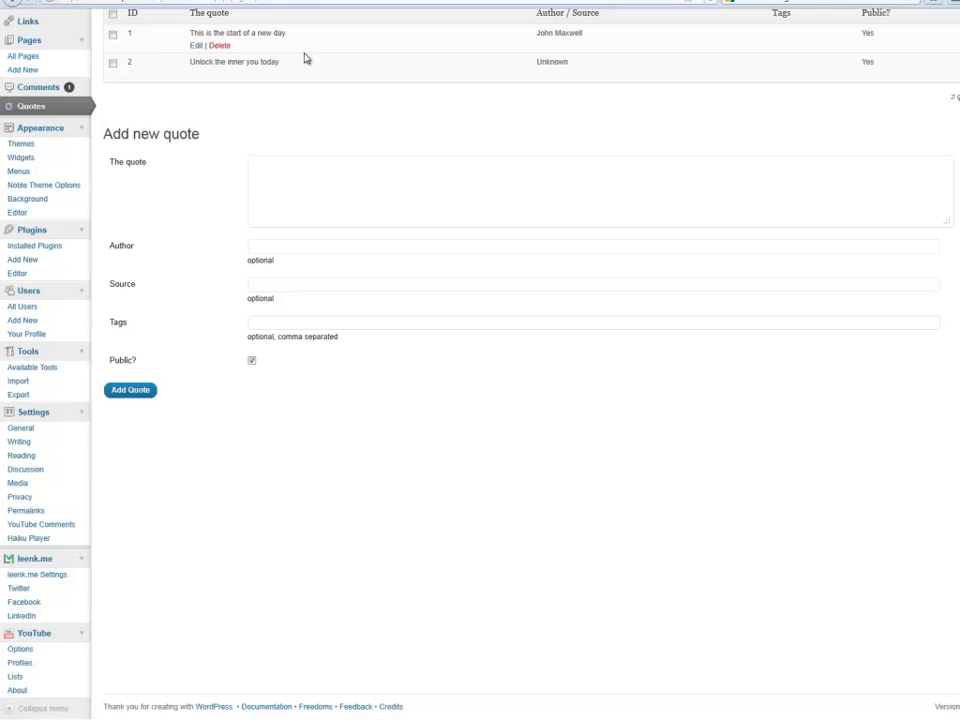
{"action": "scroll", "coordinate": [280, 115], "scroll_direction": "up", "scroll_amount": 2}
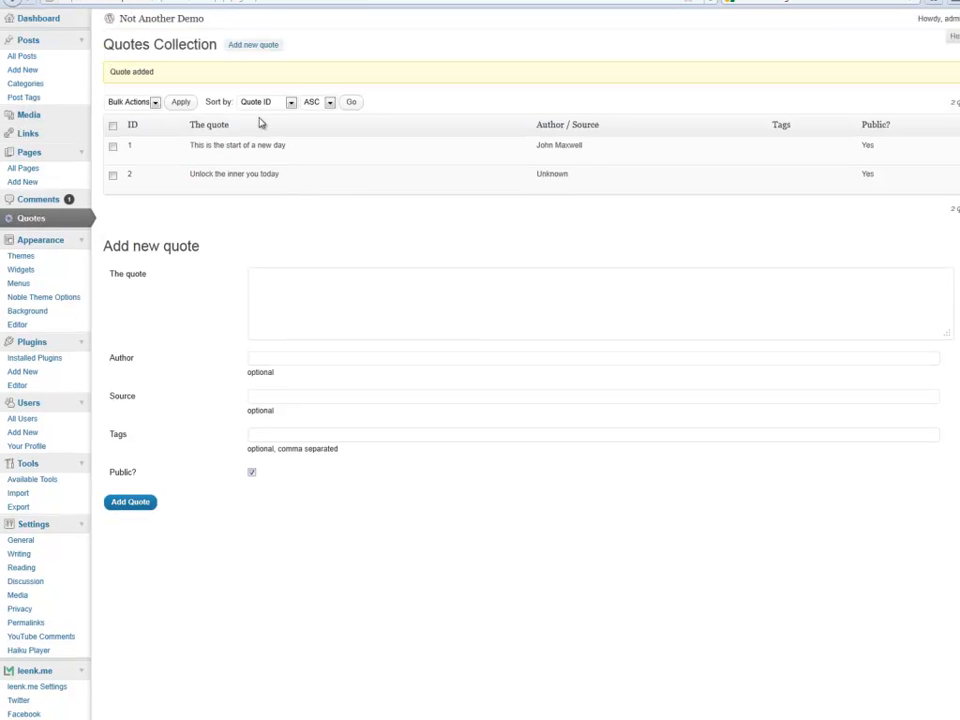
Step: Check the Random Quote widget and its next-quote link on the site's Welcome, Blog and Coffee House Chat pages
{"action": "left_click", "coordinate": [163, 20]}
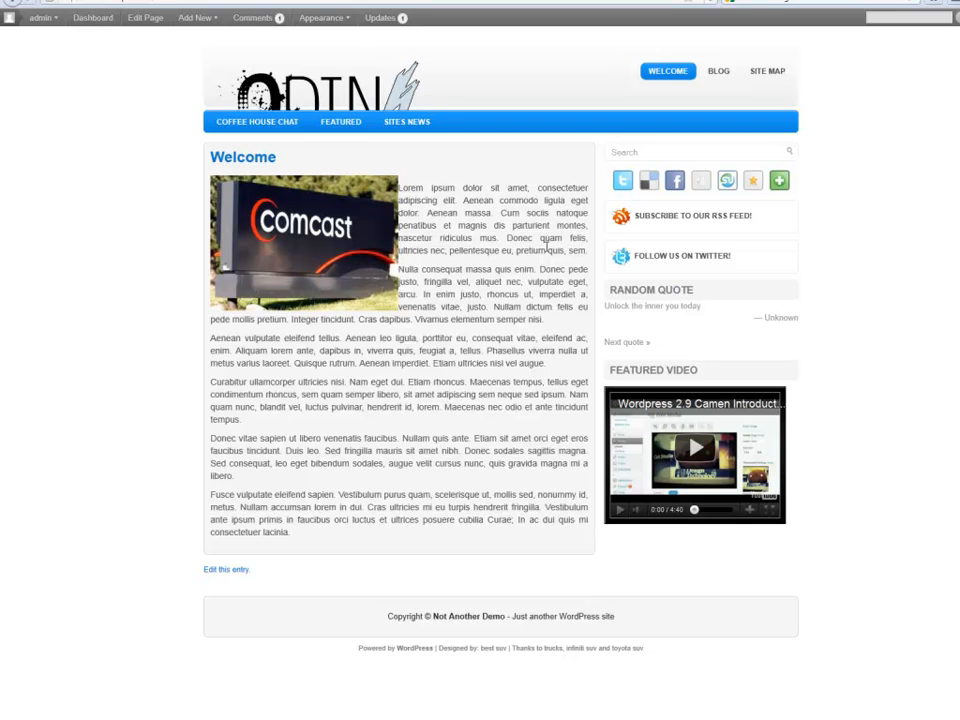
{"action": "left_click", "coordinate": [633, 342]}
{"action": "left_click", "coordinate": [623, 345]}
{"action": "left_click", "coordinate": [724, 76]}
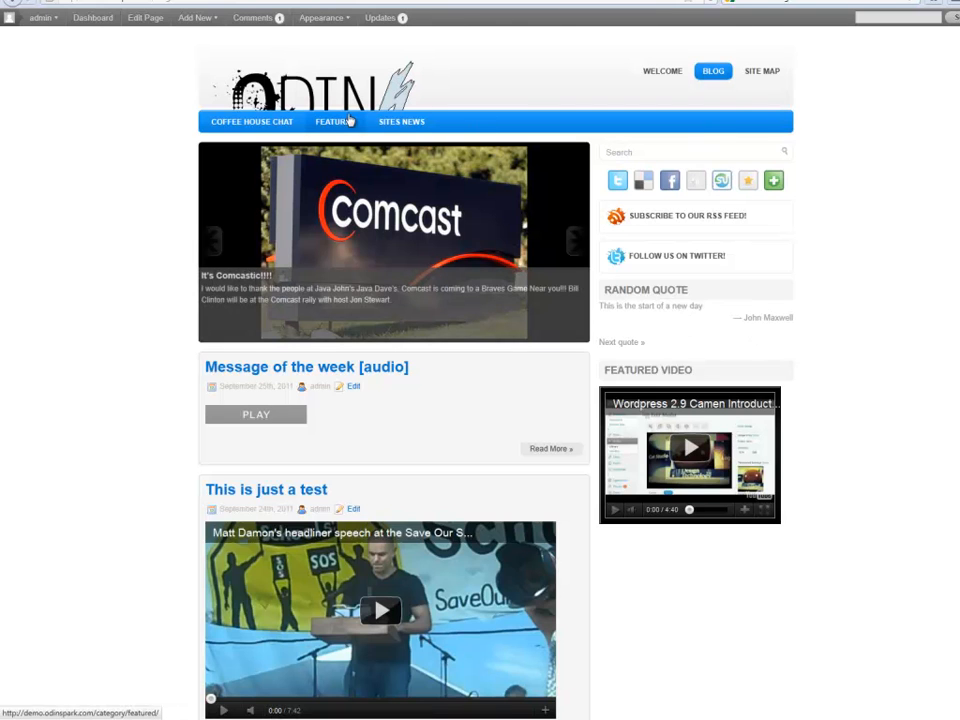
{"action": "left_click", "coordinate": [253, 123]}
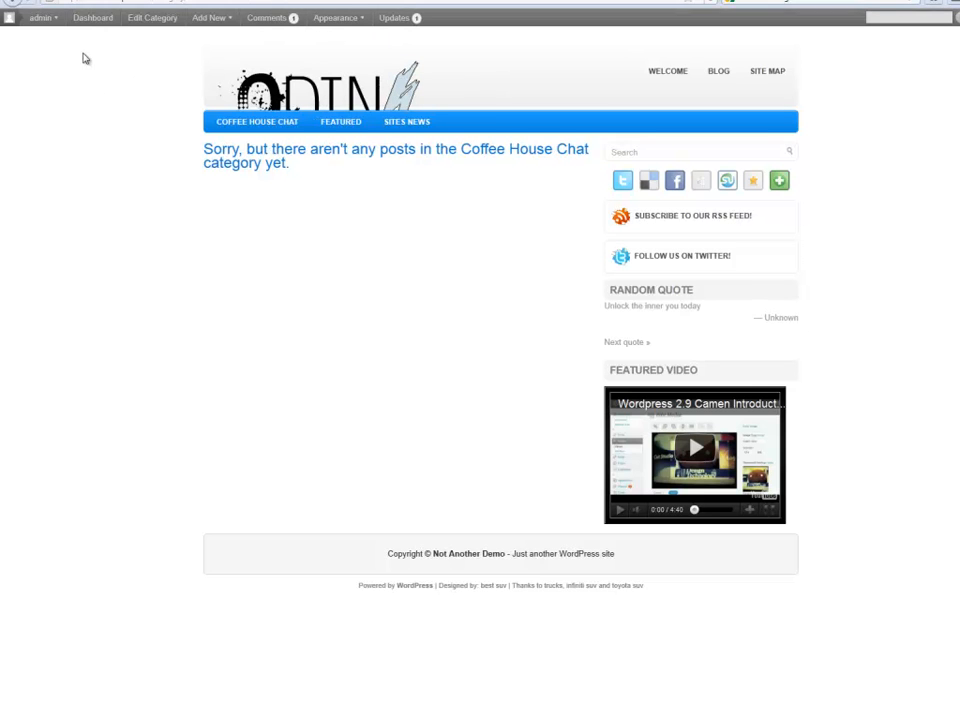
Step: Open the Noble Theme Options from the site's dashboard and select the YouTube video ID set for Featured Video
{"action": "left_click", "coordinate": [86, 20]}
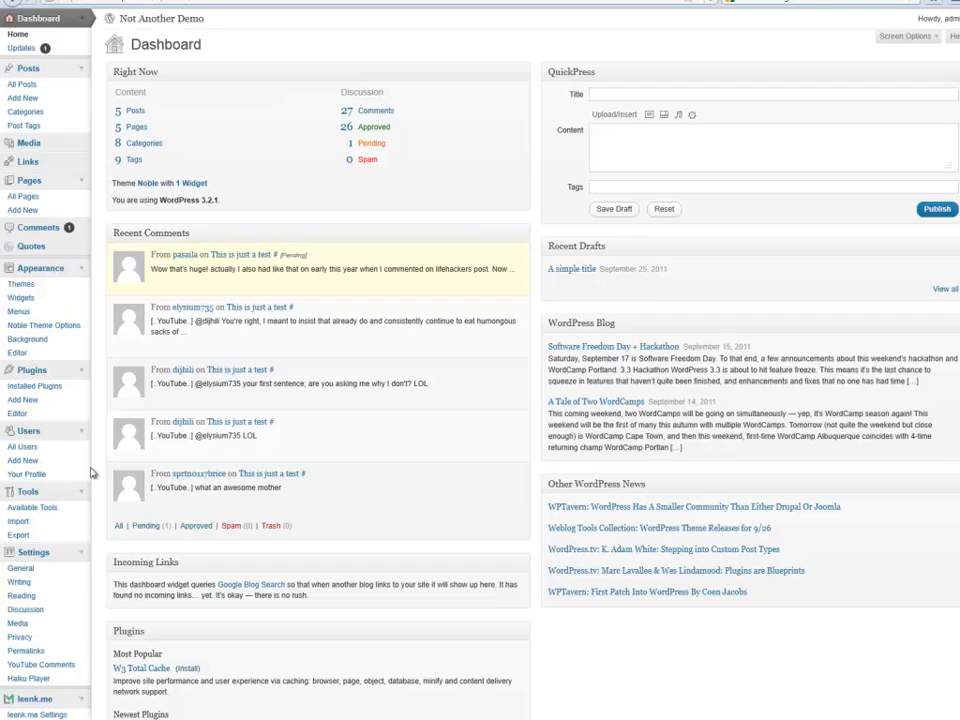
{"action": "left_click", "coordinate": [57, 335]}
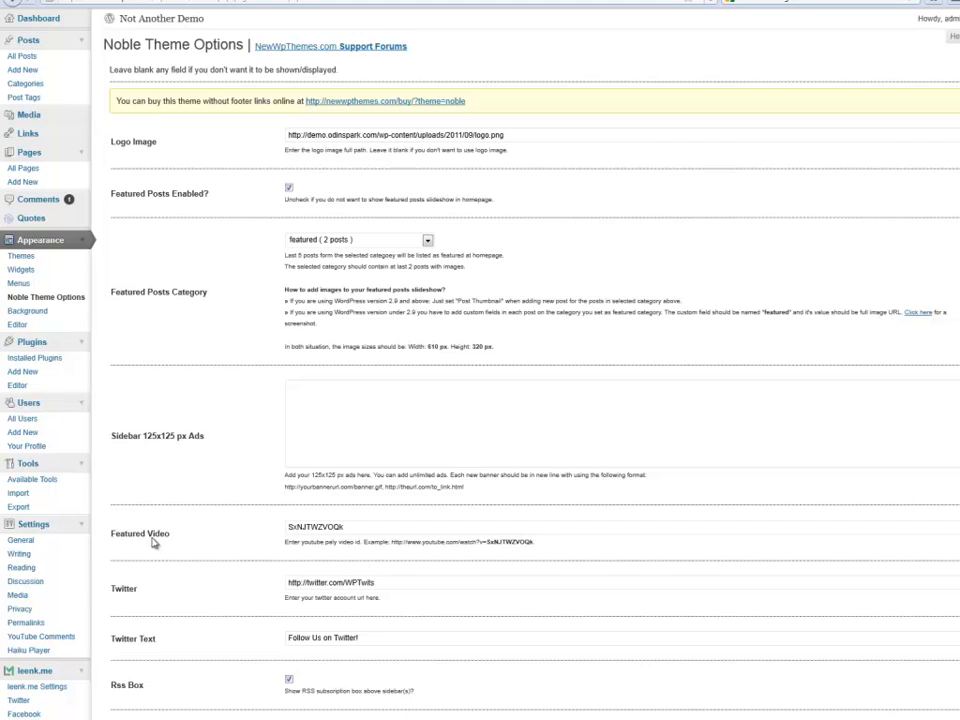
{"action": "left_click_drag", "start_coordinate": [111, 534], "coordinate": [201, 538]}
{"action": "left_click_drag", "start_coordinate": [488, 541], "coordinate": [550, 558]}
{"action": "left_click", "coordinate": [493, 526]}
{"action": "left_click_drag", "start_coordinate": [494, 527], "coordinate": [253, 507]}
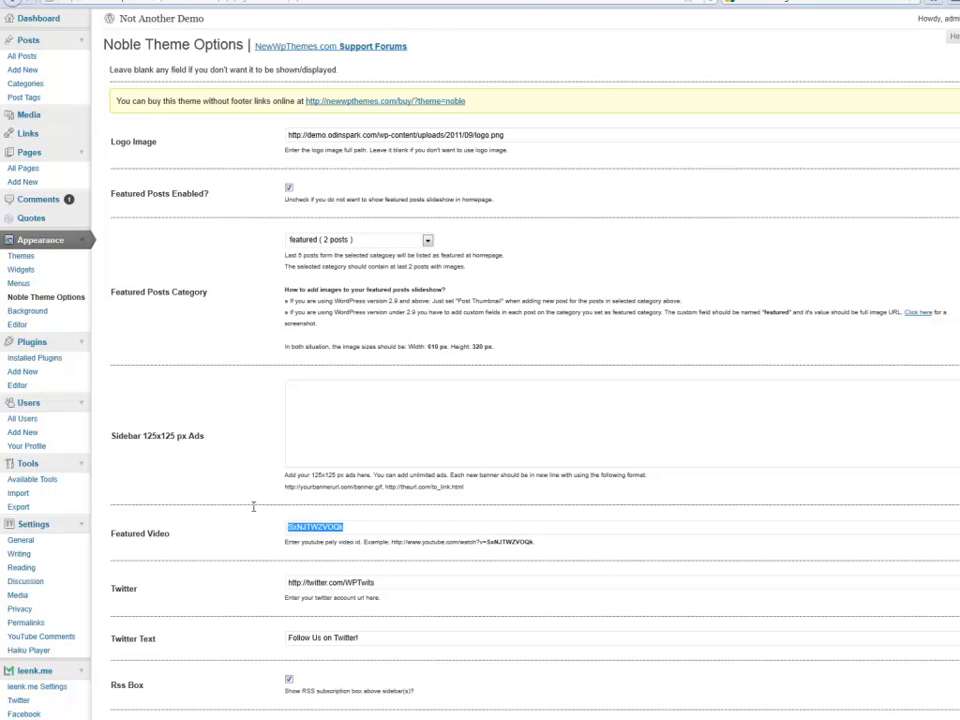